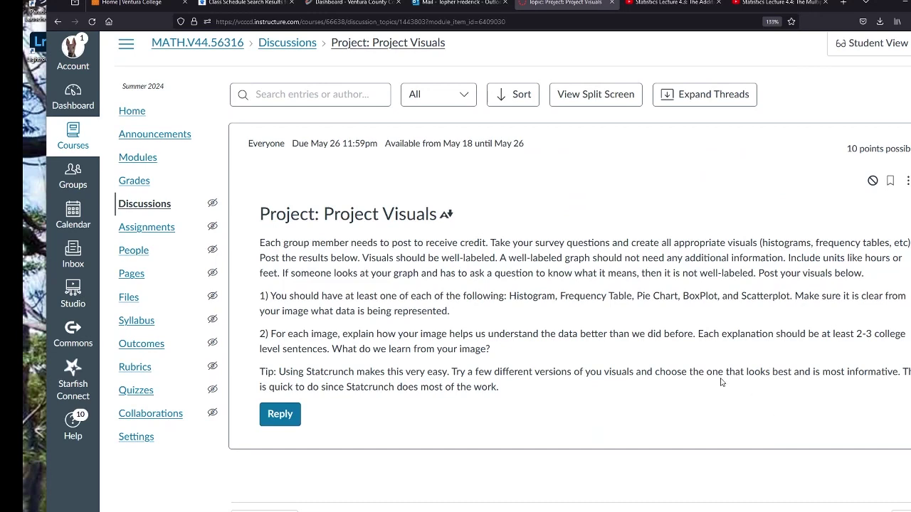
Switch to the StatCrunch survey data with the Percentage Grocery Bags and Prefered Workout columns.
drag(888, 8, 858, 2)
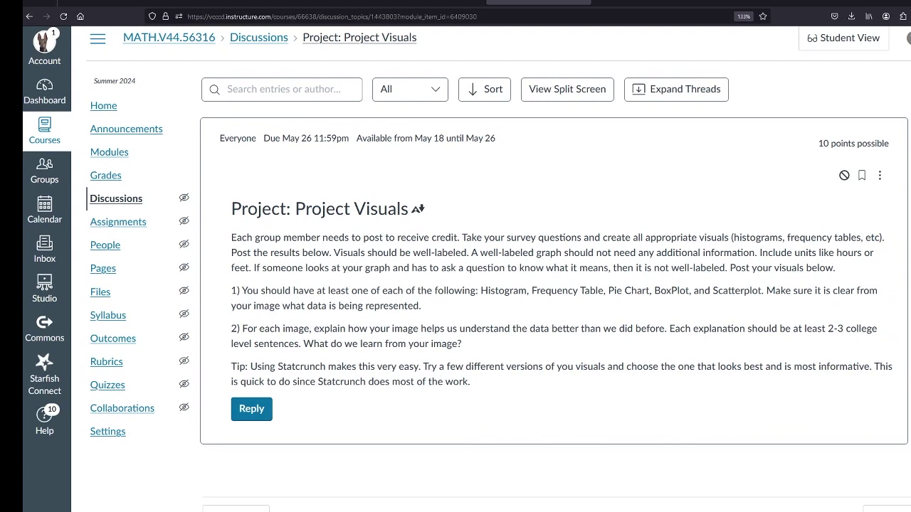
key(alt+Tab)
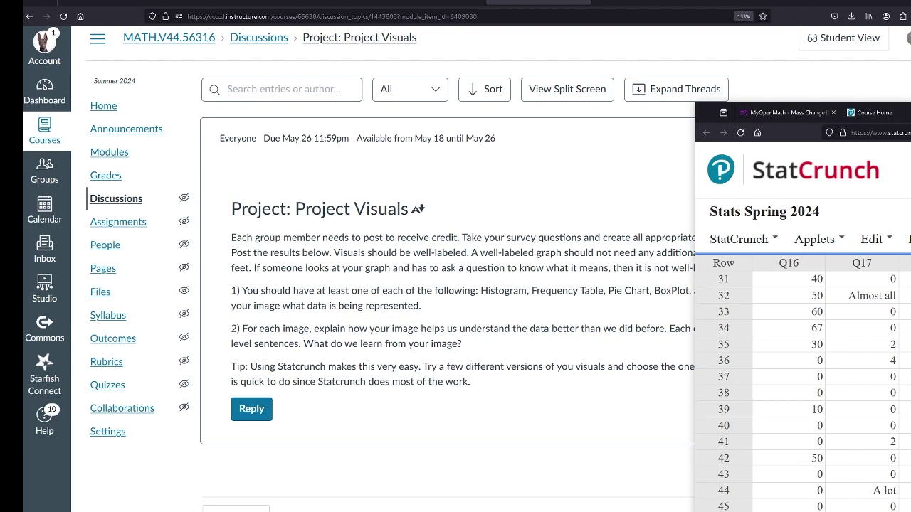
scroll(804, 385, down, 3)
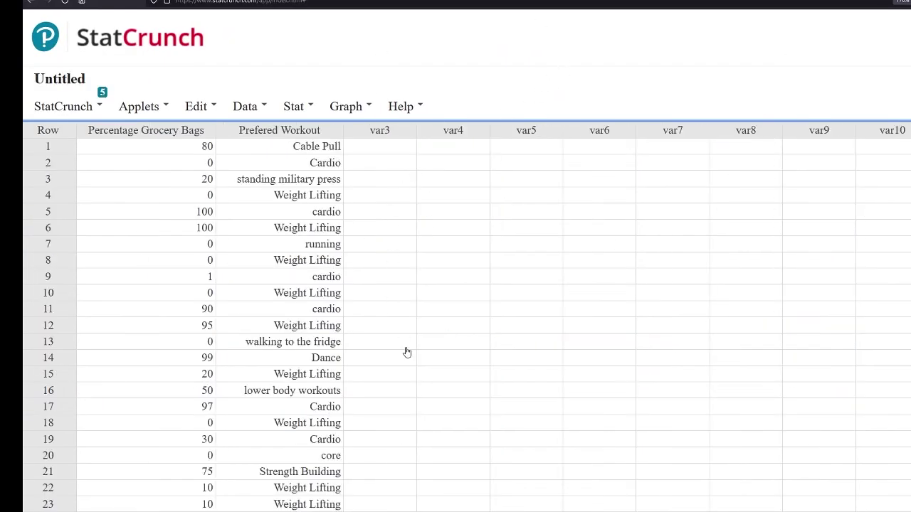
Build a frequency histogram of Percentage Grocery Bags and move its graph window into view.
scroll(406, 352, down, 3)
scroll(406, 352, up, 2)
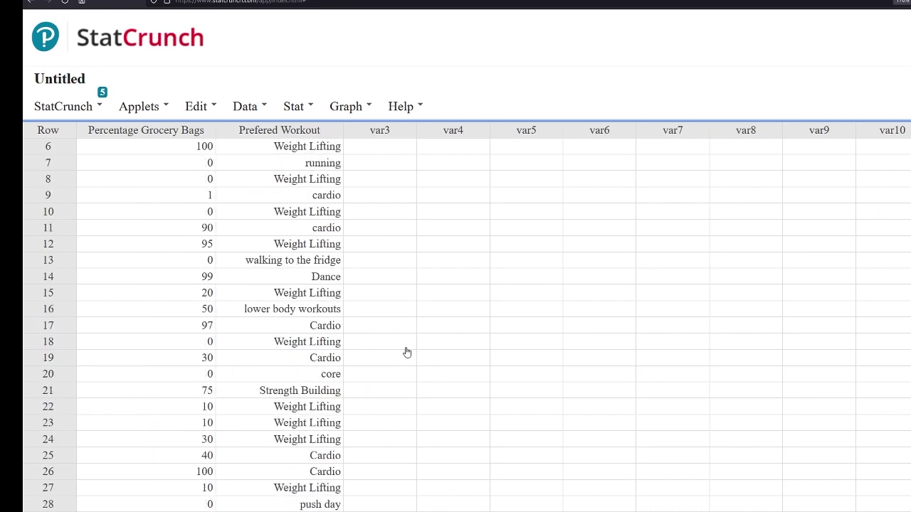
scroll(406, 352, up, 2)
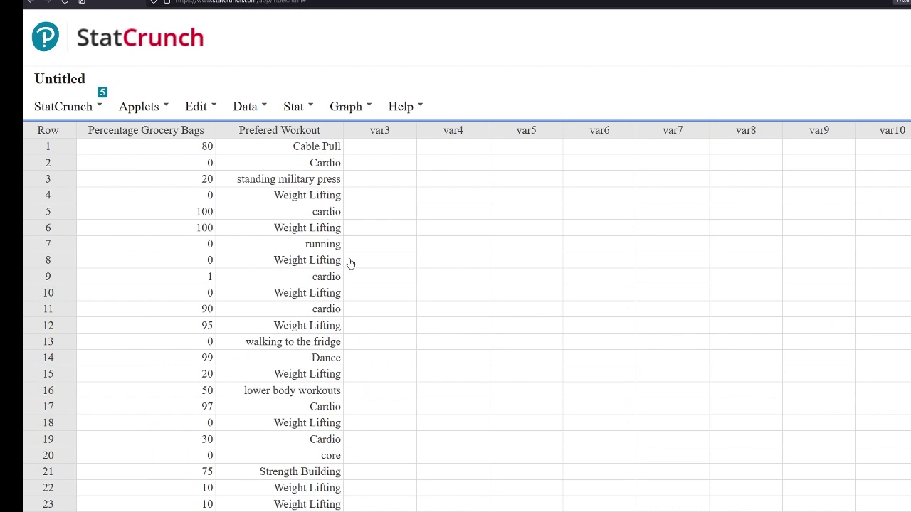
click(364, 114)
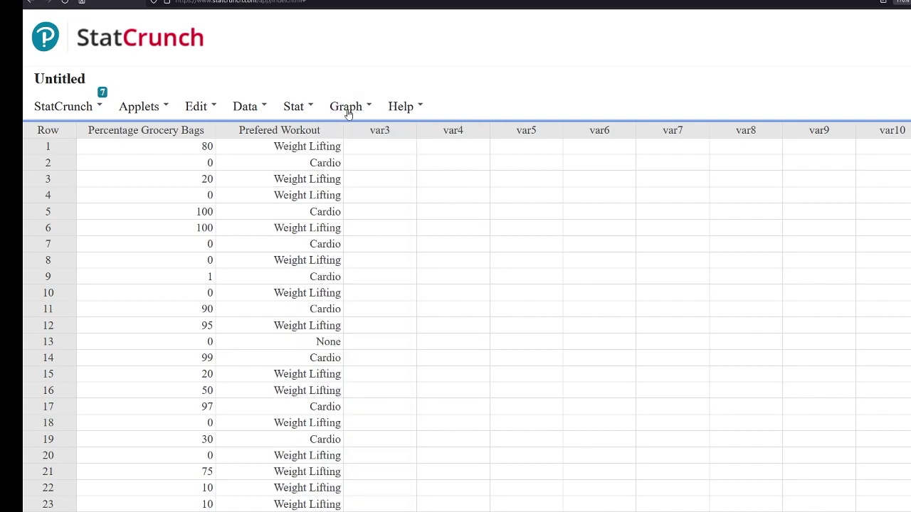
click(348, 111)
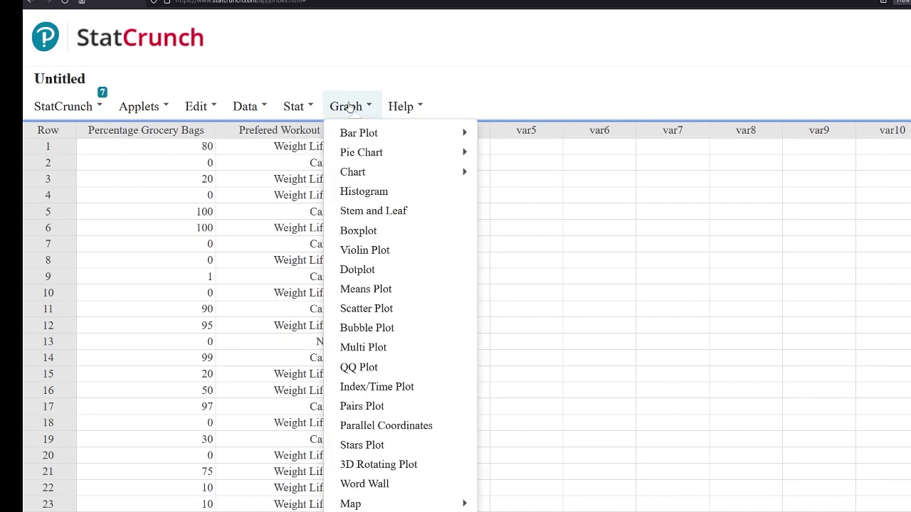
click(385, 192)
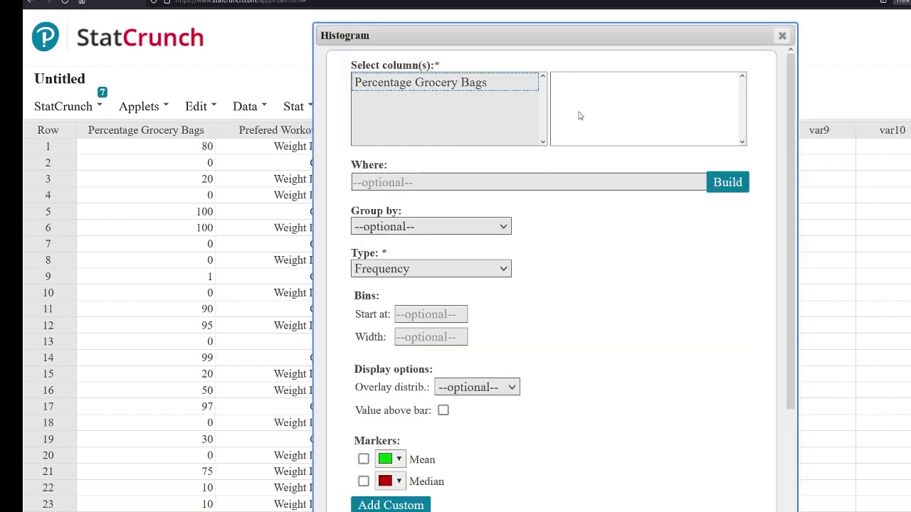
click(493, 87)
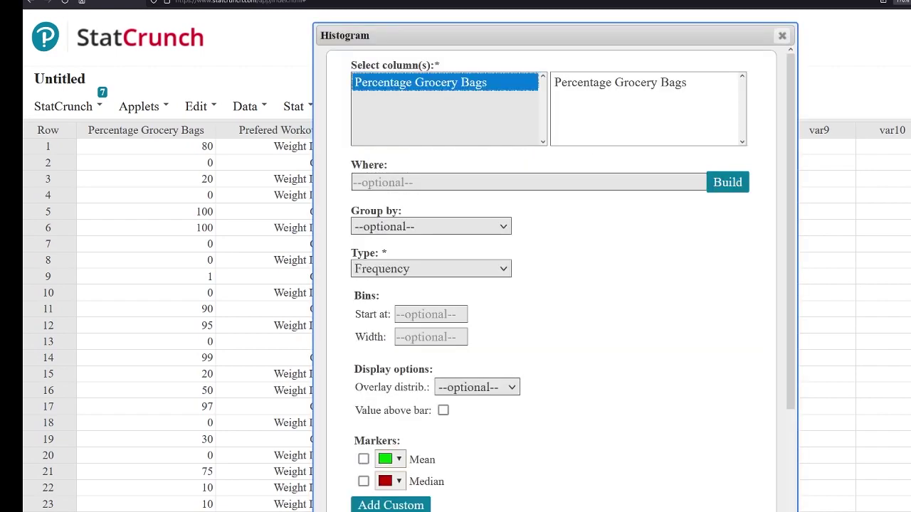
click(740, 507)
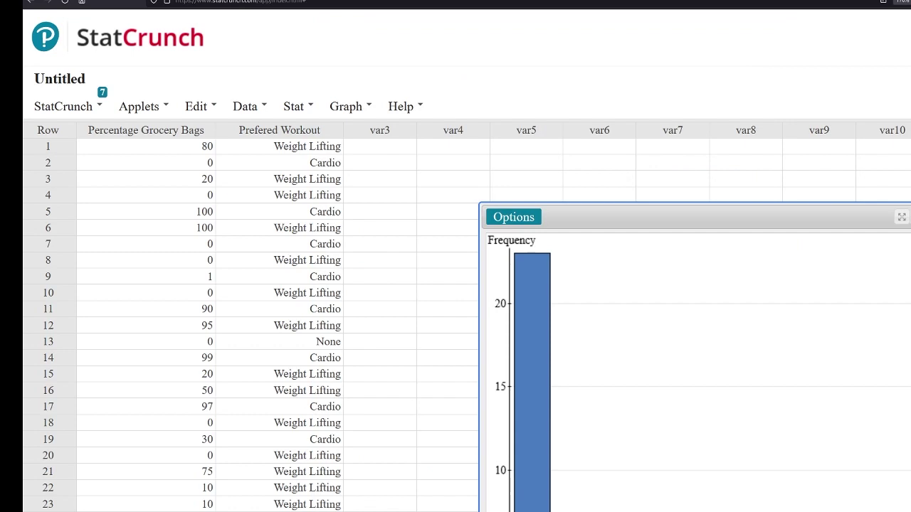
drag(697, 216, 559, 39)
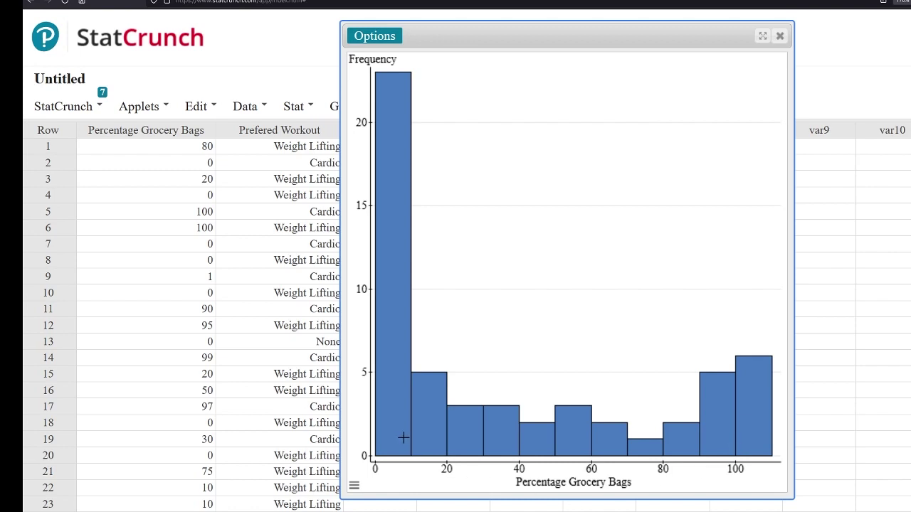
mouse_move(388, 418)
Reopen the histogram settings and set the bin width to 5.
click(377, 37)
click(373, 55)
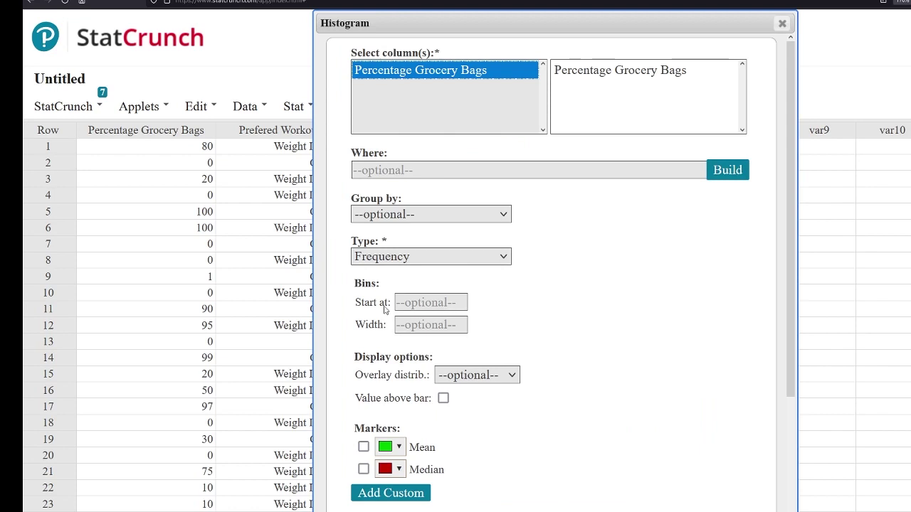
click(411, 328)
text(5)
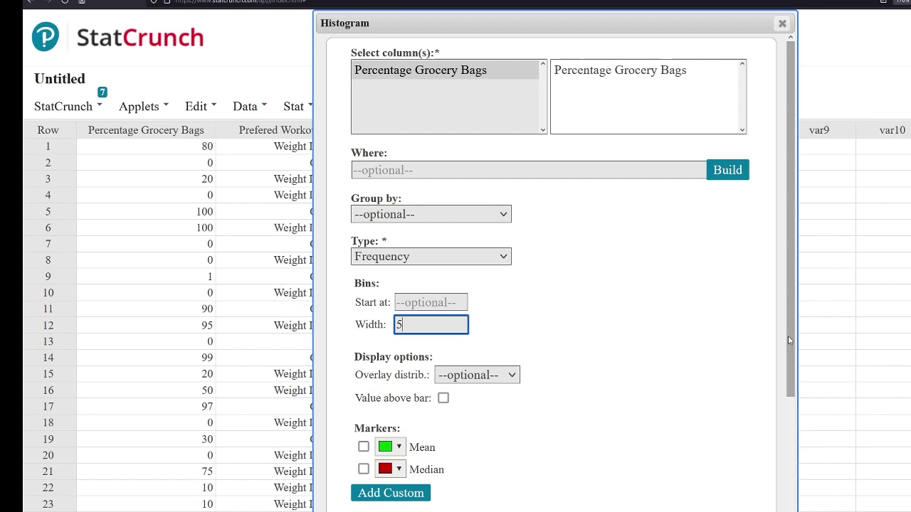
drag(787, 335, 788, 511)
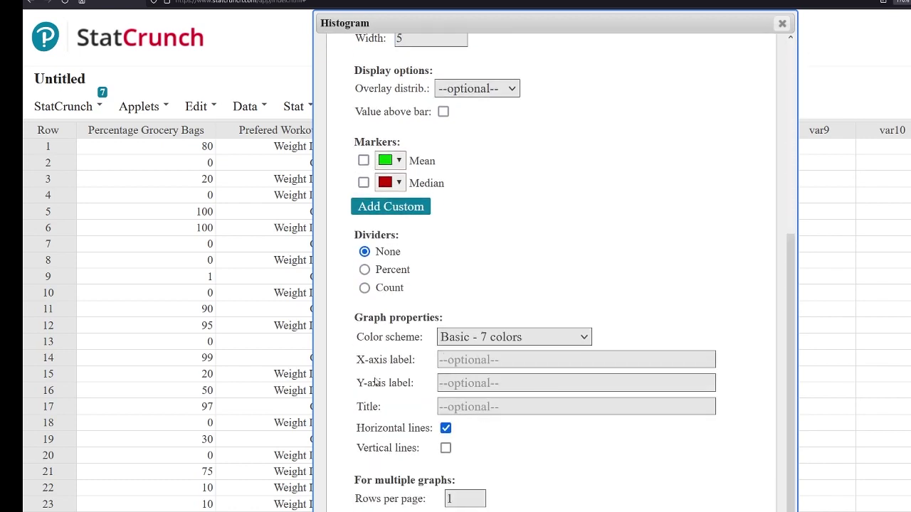
Title it 'Percentage Remebered to Bring Grocery Bags', label axes Percentage and Frequency, then recompute.
click(494, 406)
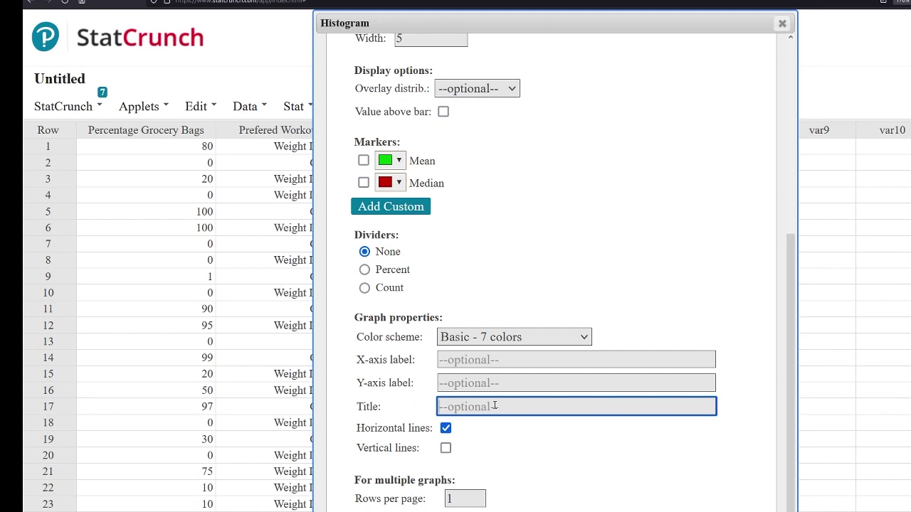
text(Percentage Remebered to Brign)
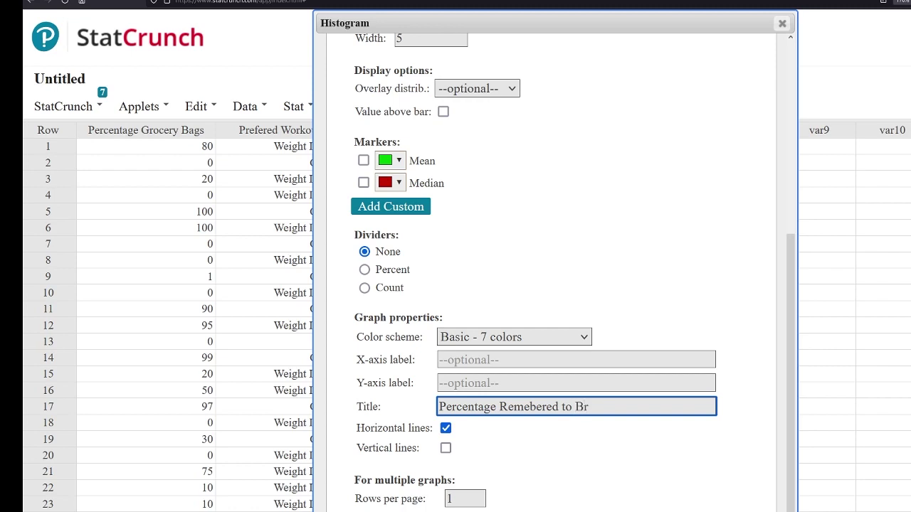
key(BackSpace)
key(BackSpace)
text(ng Grocery Bags)
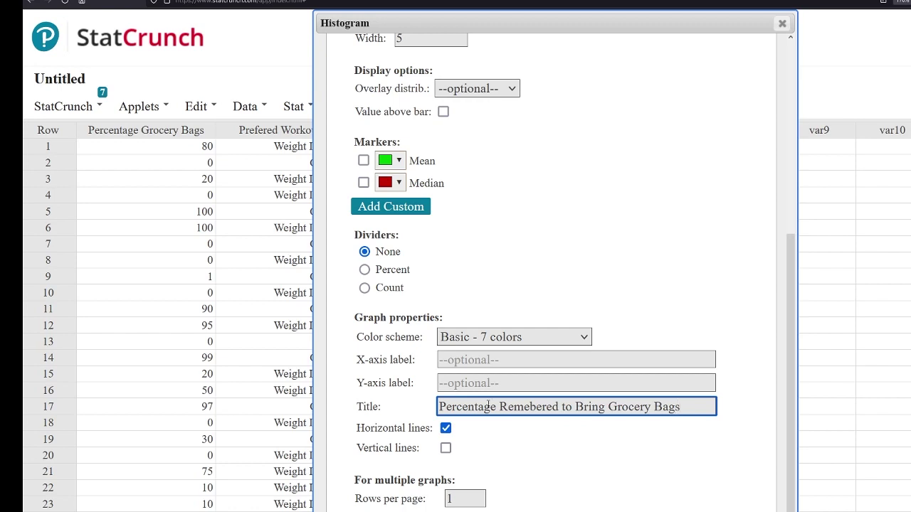
click(499, 360)
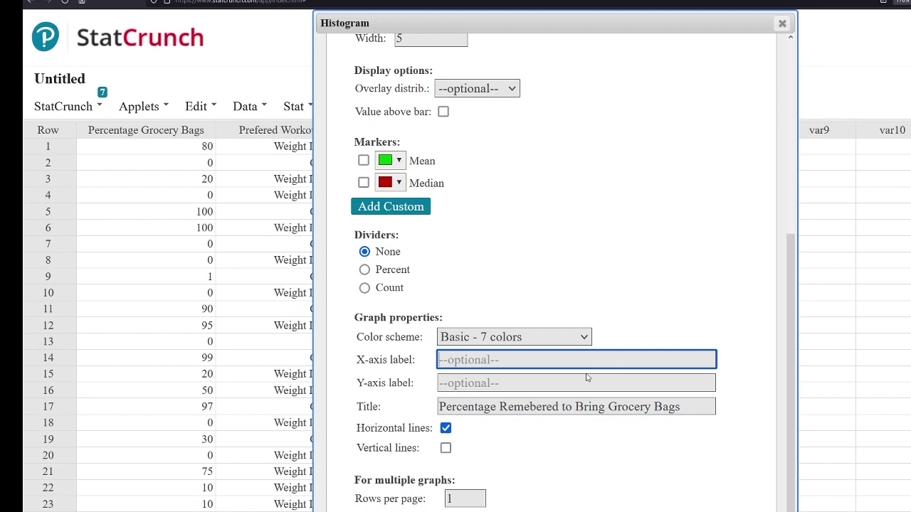
text(Percentage)
click(557, 384)
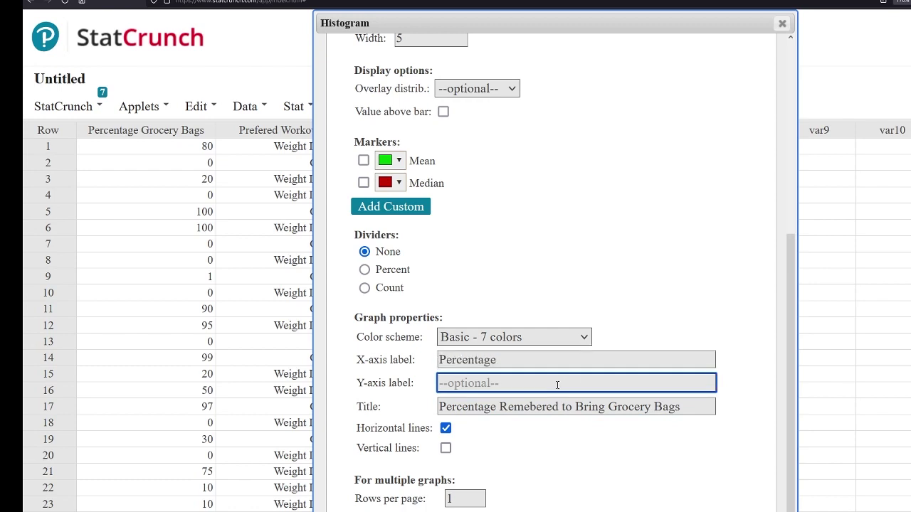
text(Frequency)
key(Return)
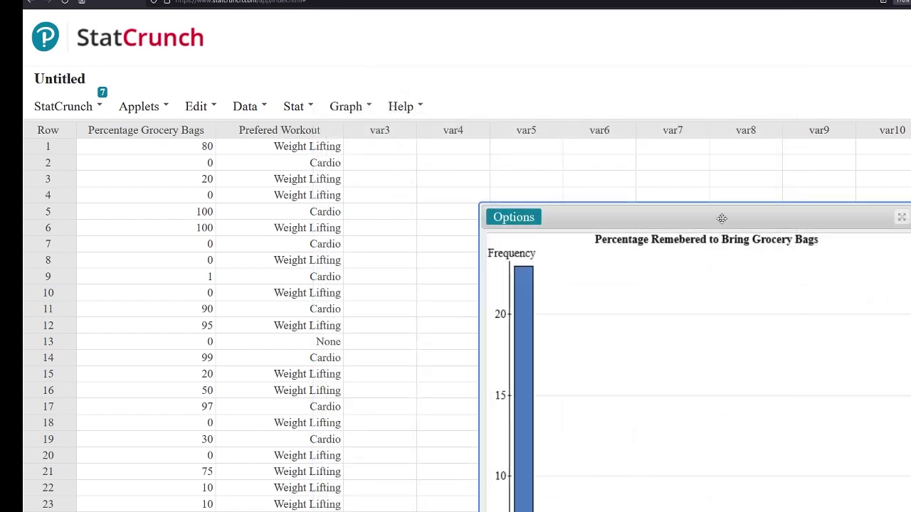
Move the redrawn histogram up and left until the full chart and Percentage axis show.
drag(716, 215, 592, 109)
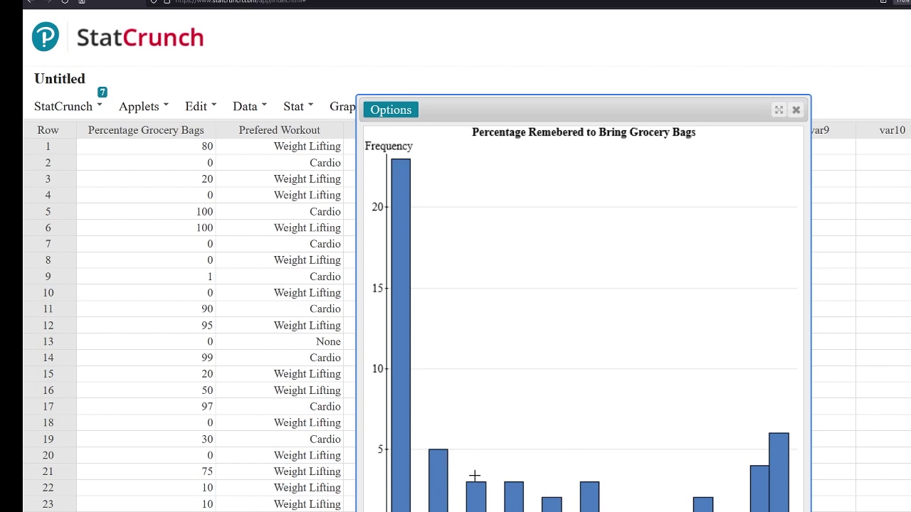
drag(612, 115, 565, 31)
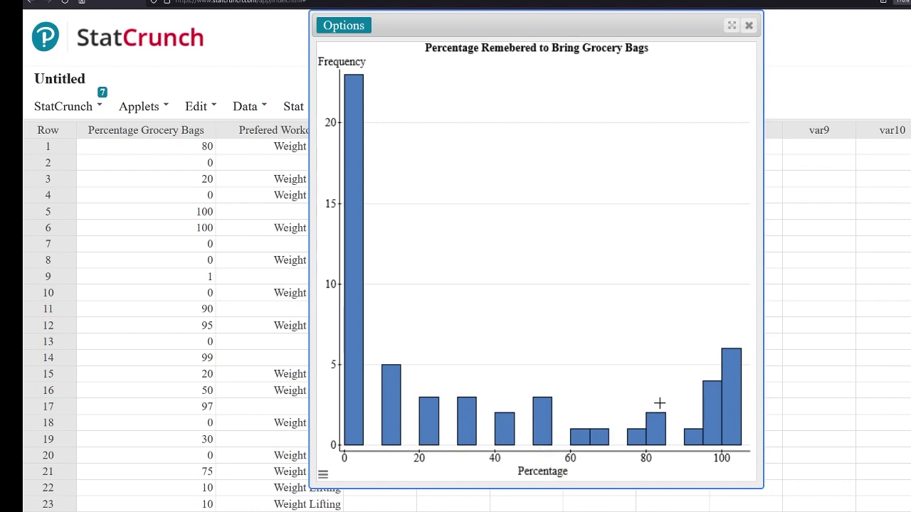
Change the histogram bin width from 5 to 20, recompute, and move the graph top-left.
click(331, 25)
click(336, 47)
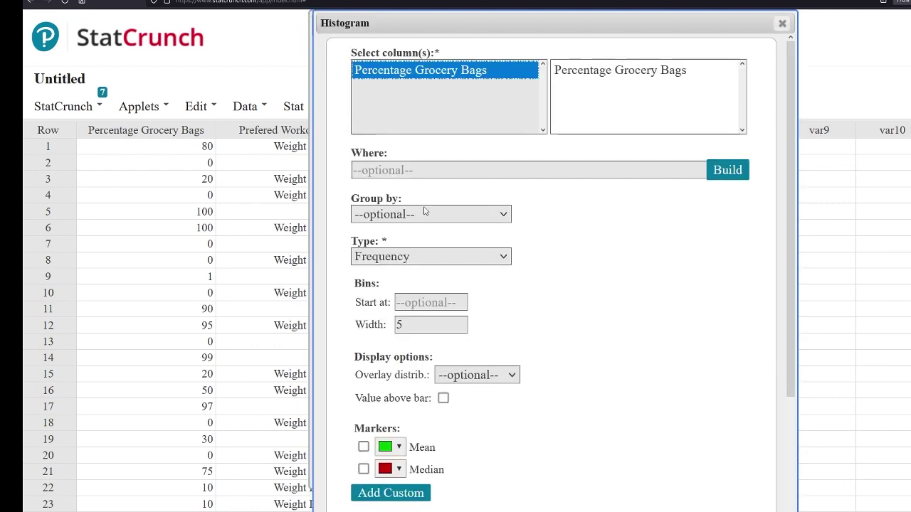
click(398, 324)
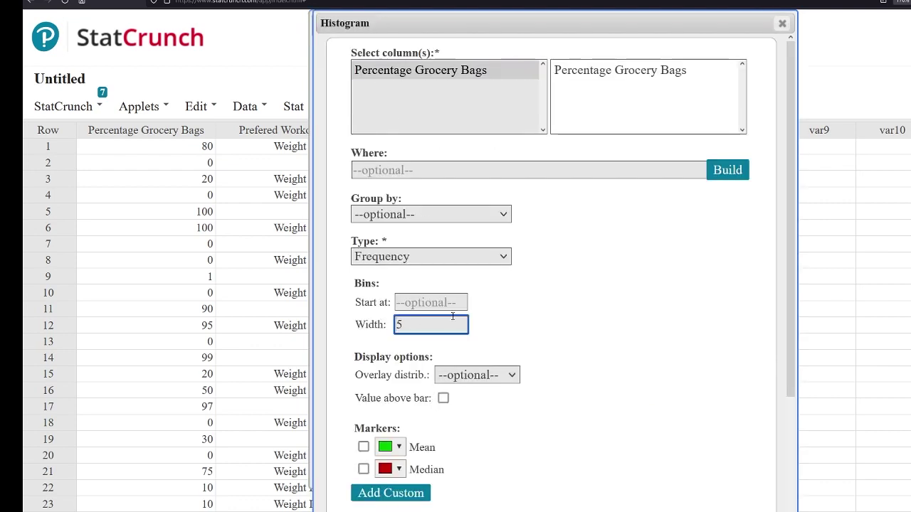
double_click(407, 328)
text(20)
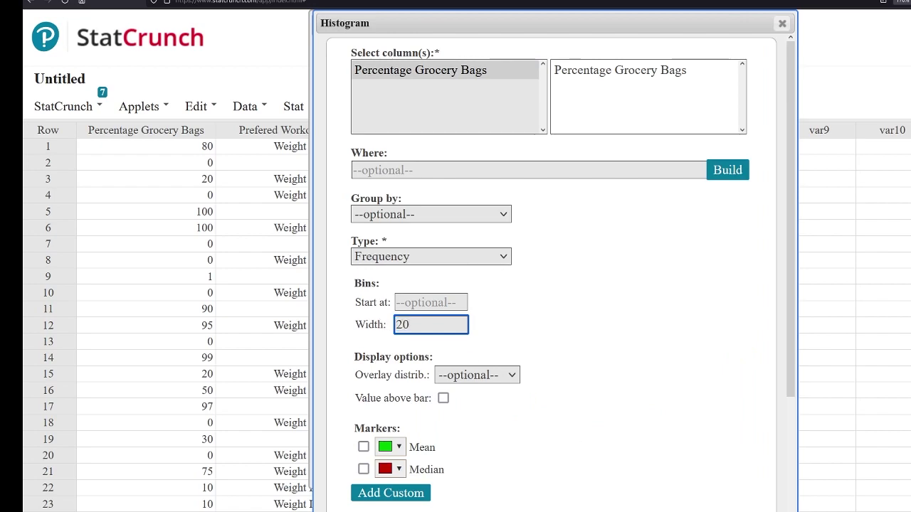
key(Return)
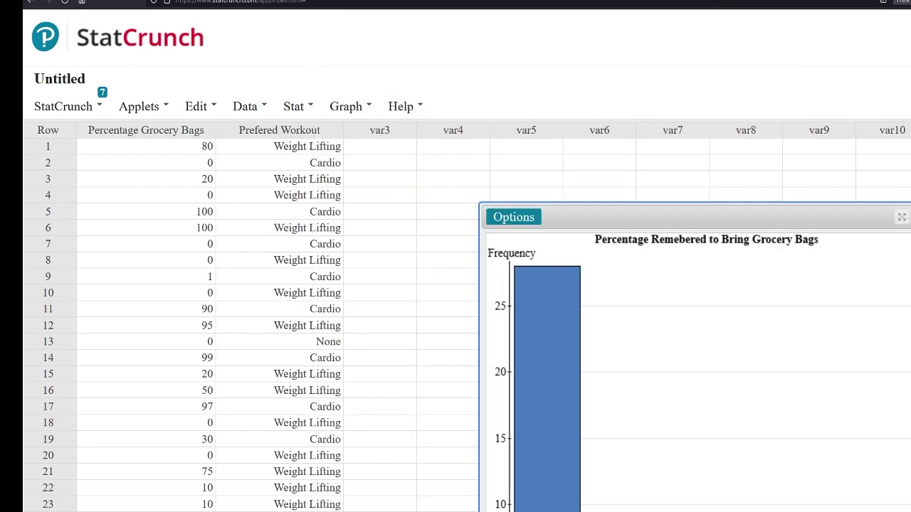
drag(710, 217, 512, 26)
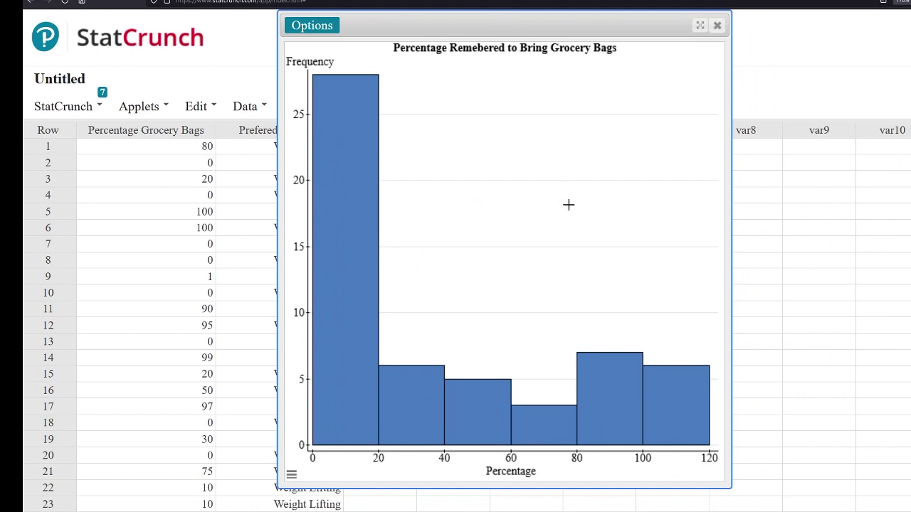